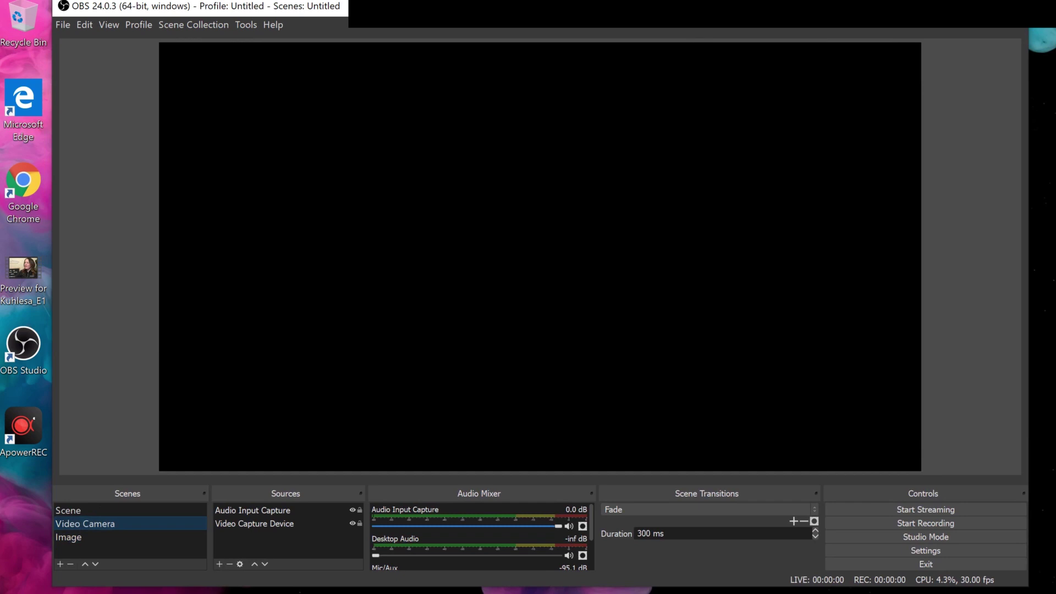
Add a new scene named "test"
click(60, 564)
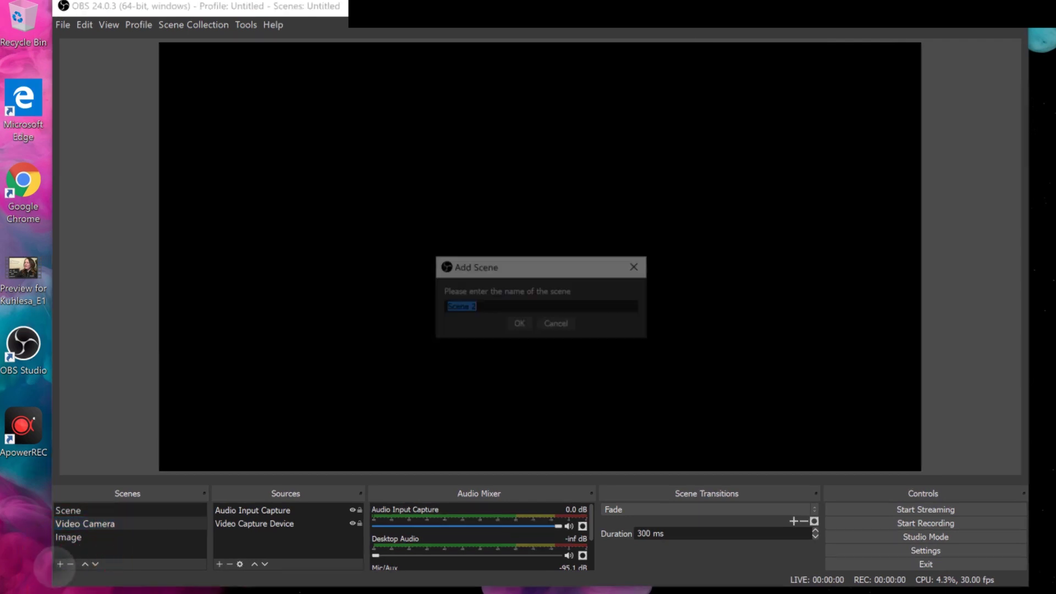
click(556, 306)
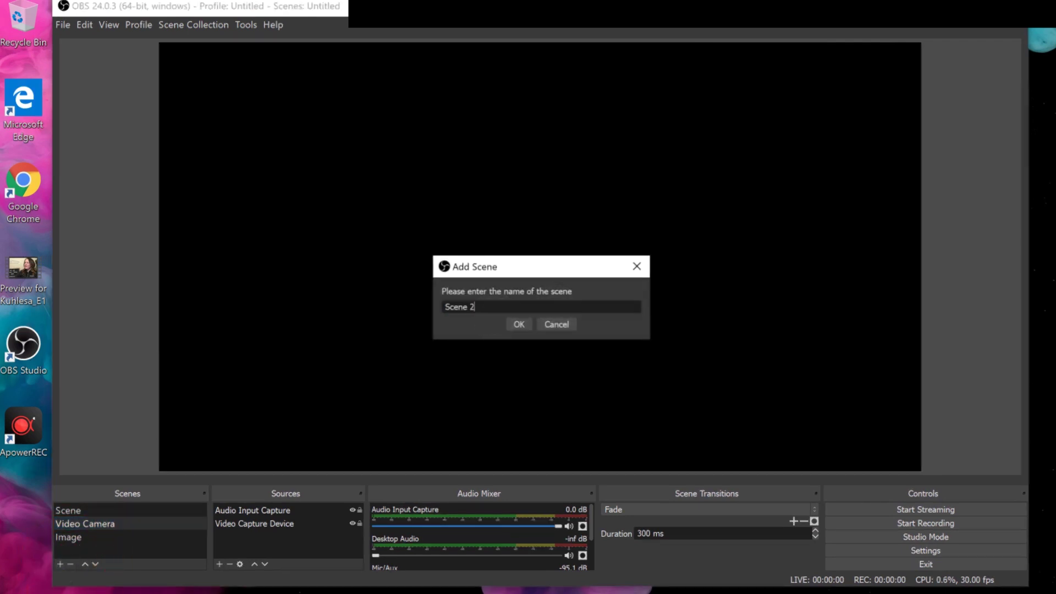
click(490, 310)
key(BackSpace)
key(BackSpace)
key(BackSpace)
key(BackSpace)
key(BackSpace)
key(BackSpace)
key(BackSpace)
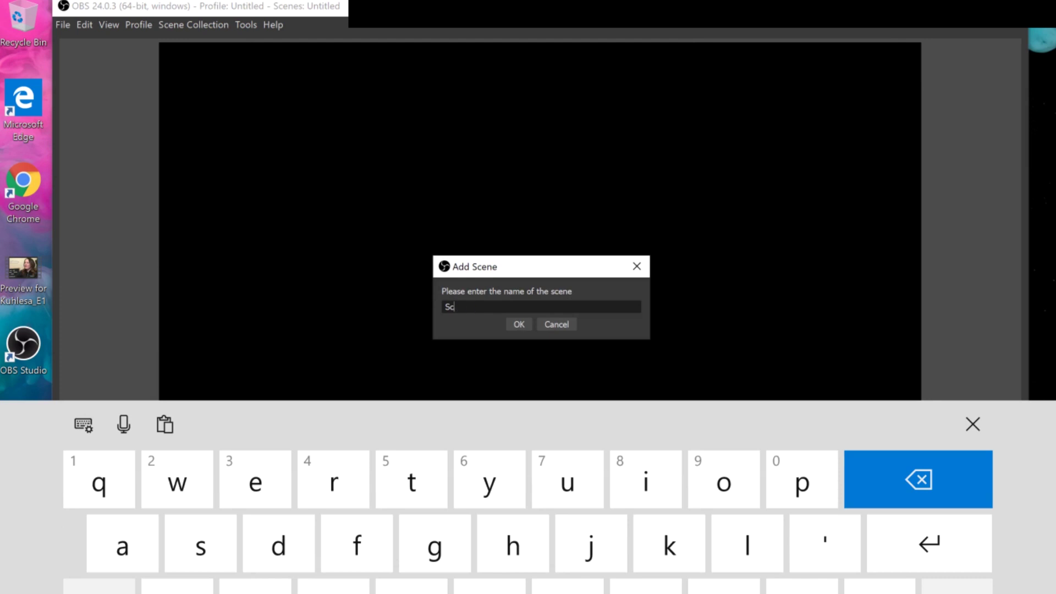
text(test)
click(518, 324)
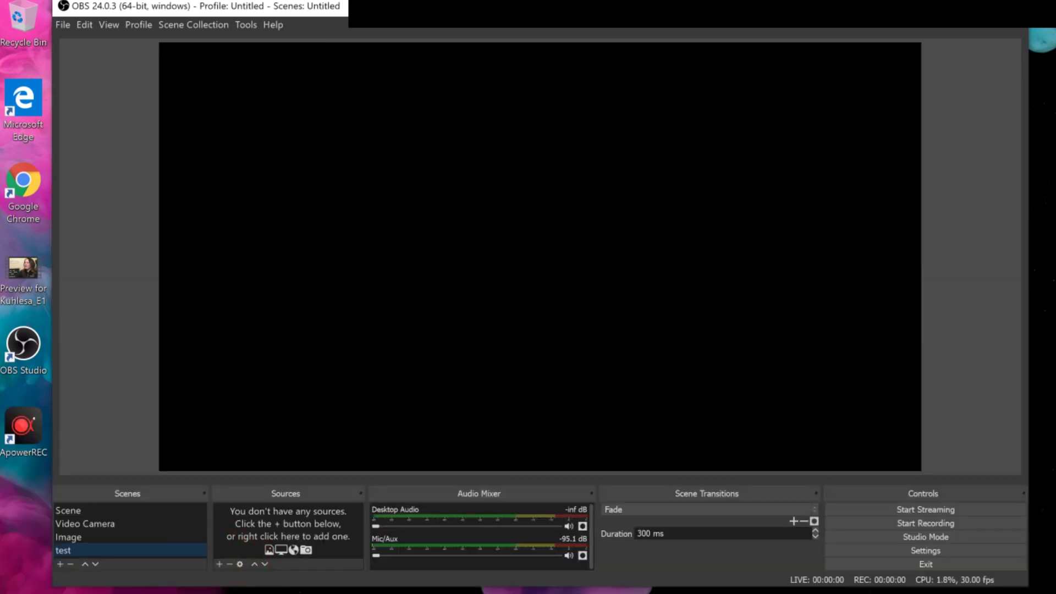
Add a new Video Capture Device source to the test scene, using USB Capture HDMI as the device
click(218, 564)
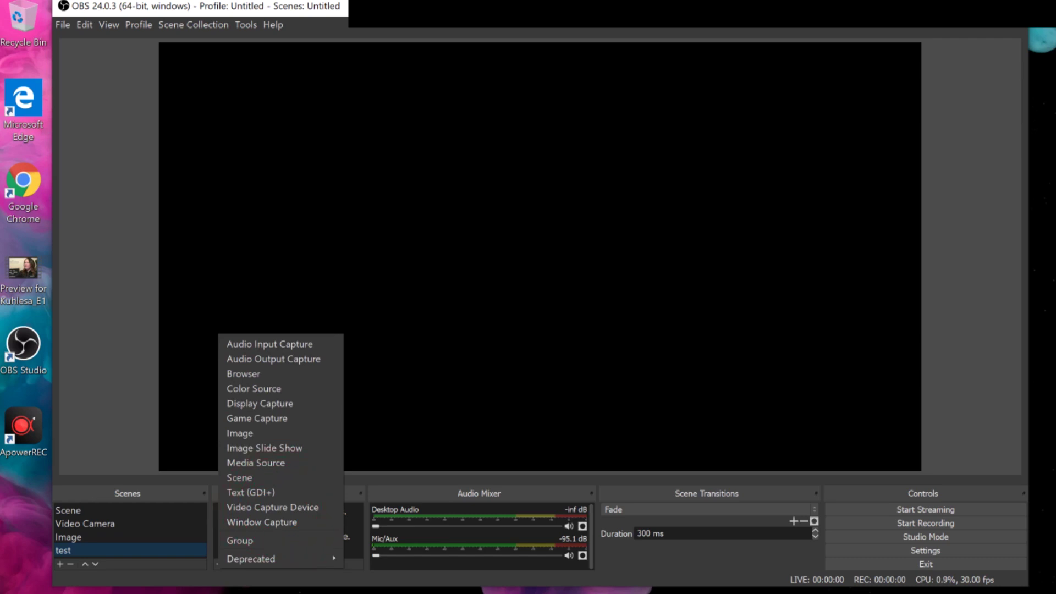
click(272, 507)
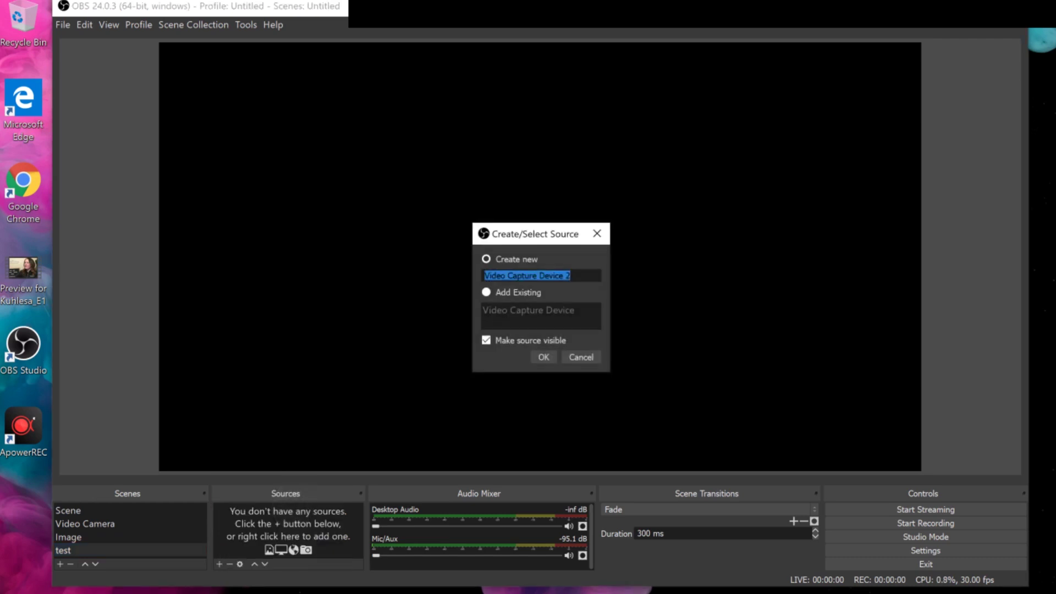
click(566, 275)
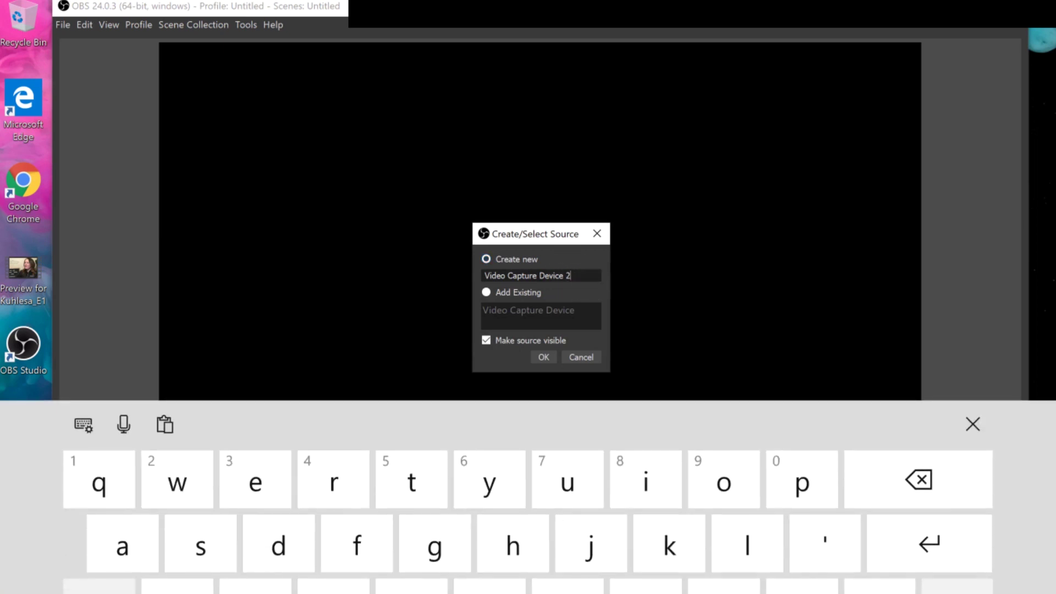
click(544, 358)
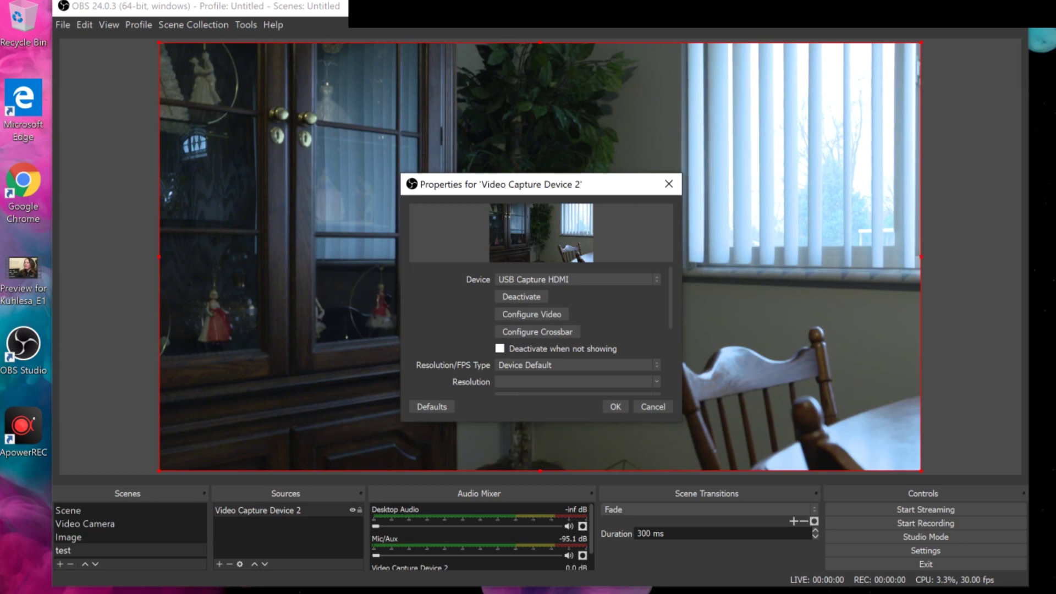
click(615, 278)
click(577, 311)
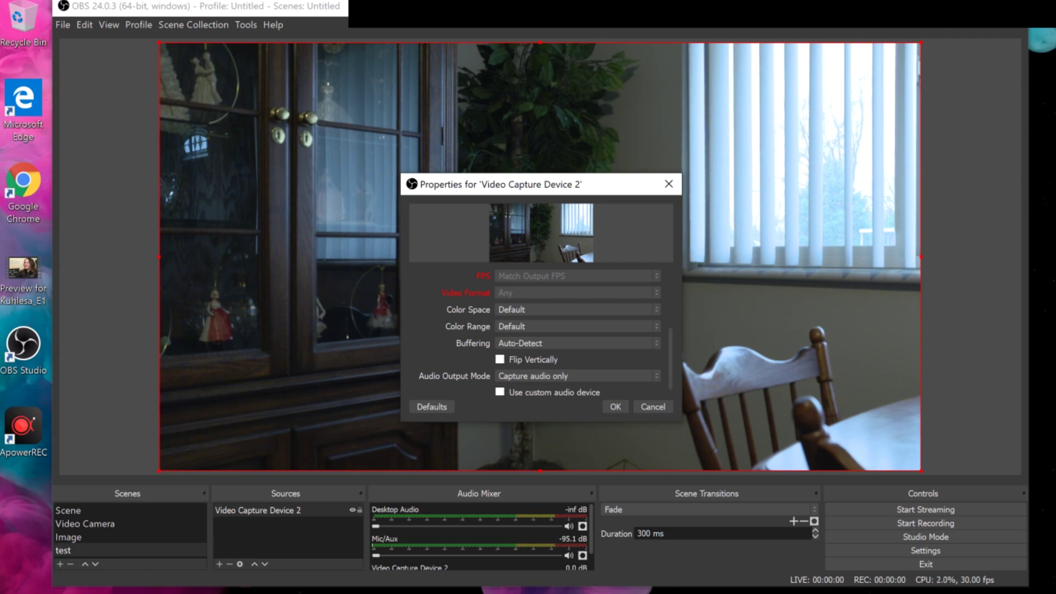
click(617, 406)
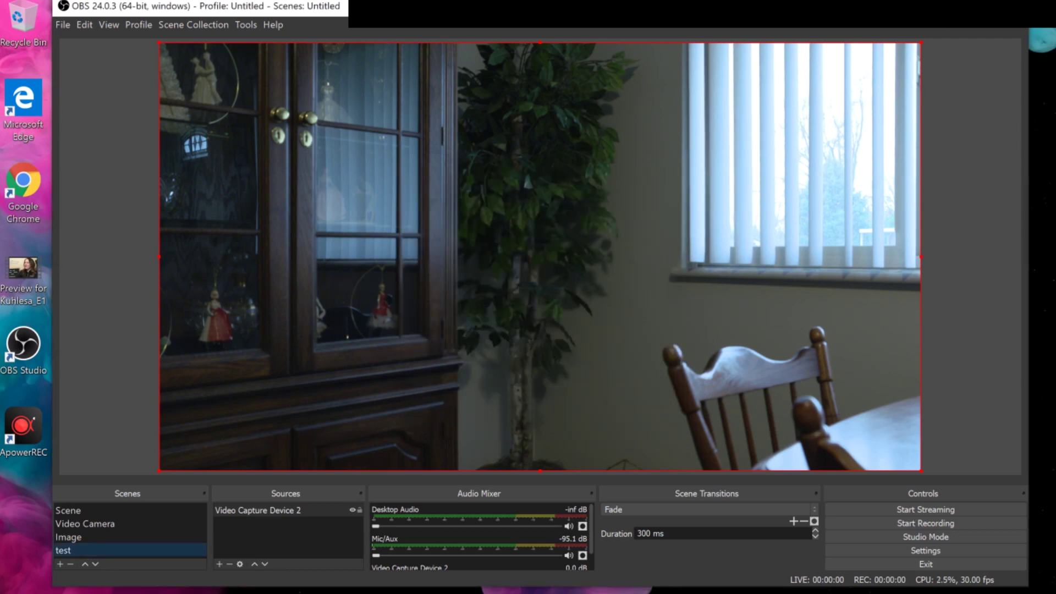
Add a new Audio Input Capture source to the test scene and choose its input device
click(219, 564)
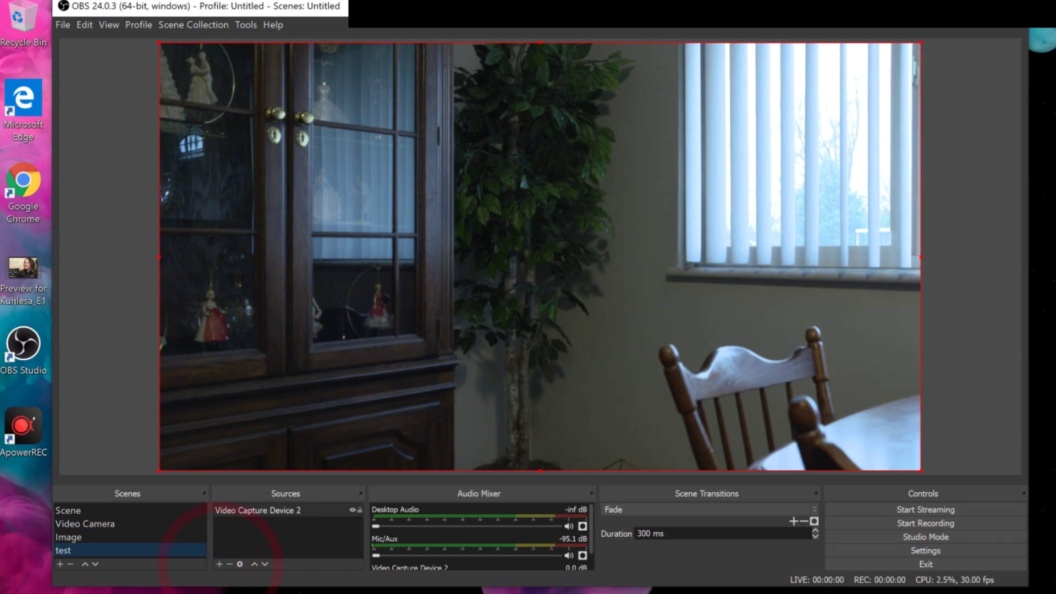
click(250, 337)
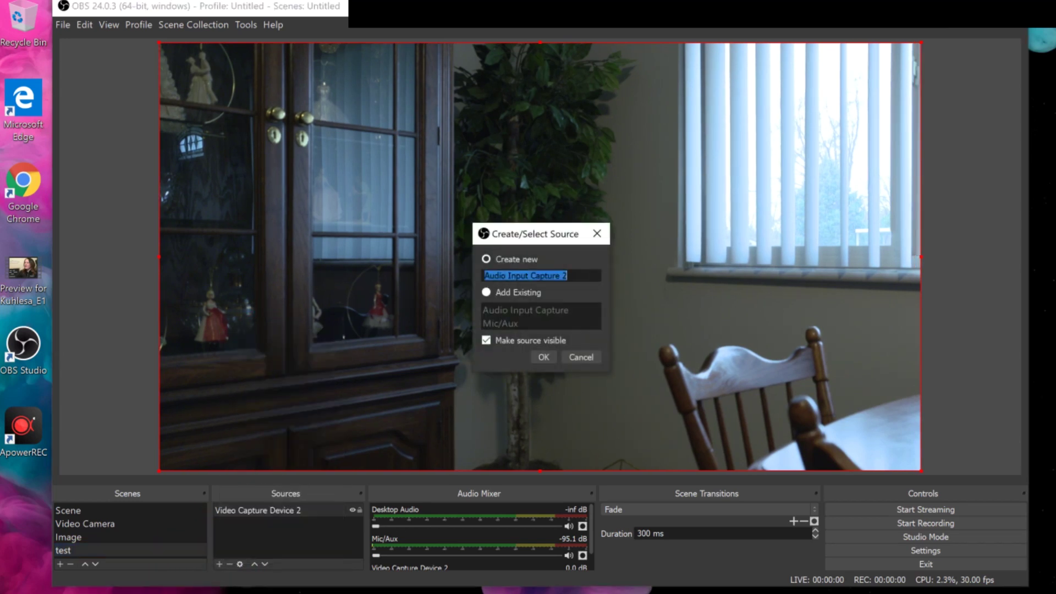
click(486, 259)
click(543, 357)
click(550, 218)
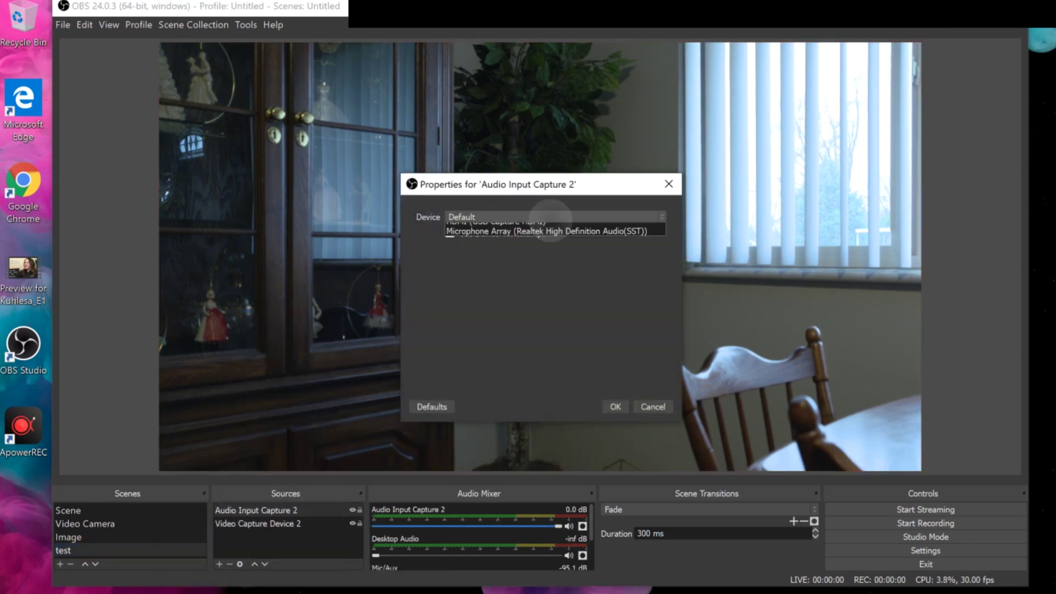
click(545, 237)
key(Return)
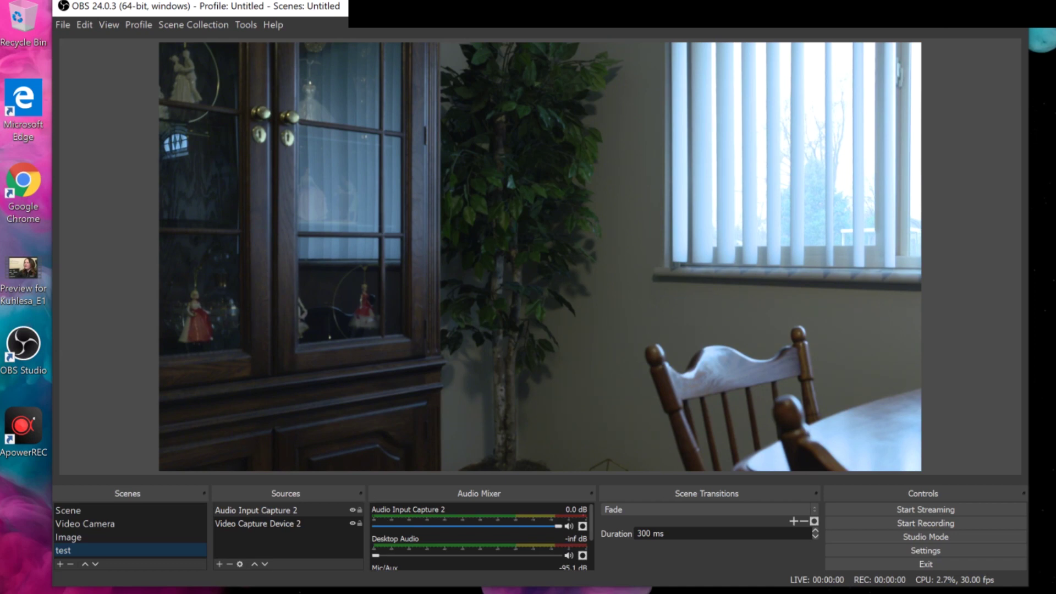
Open the Stream settings for the YouTube / YouTube Gaming service
click(950, 550)
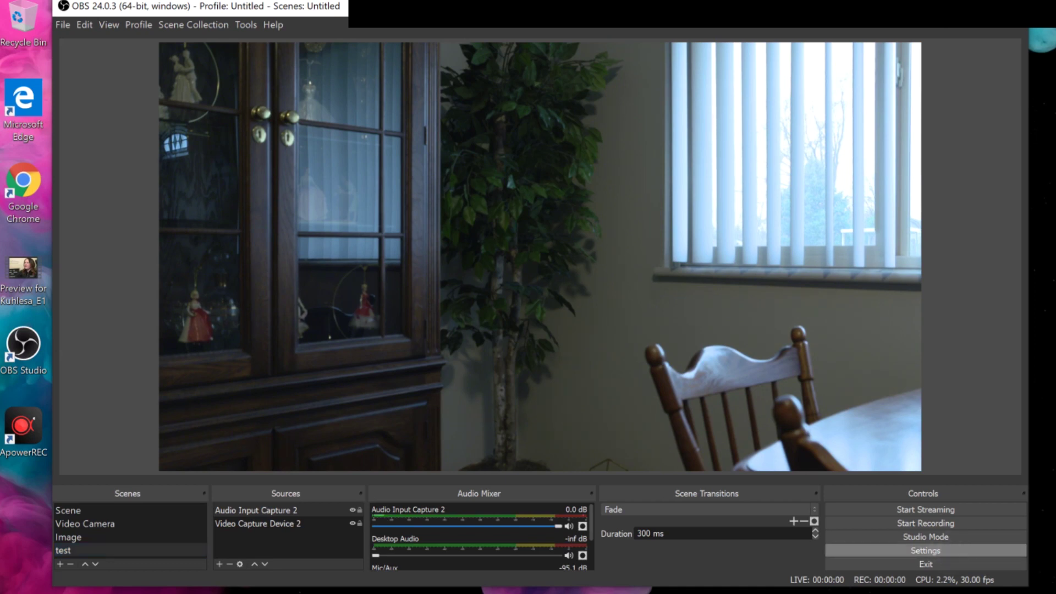
click(385, 202)
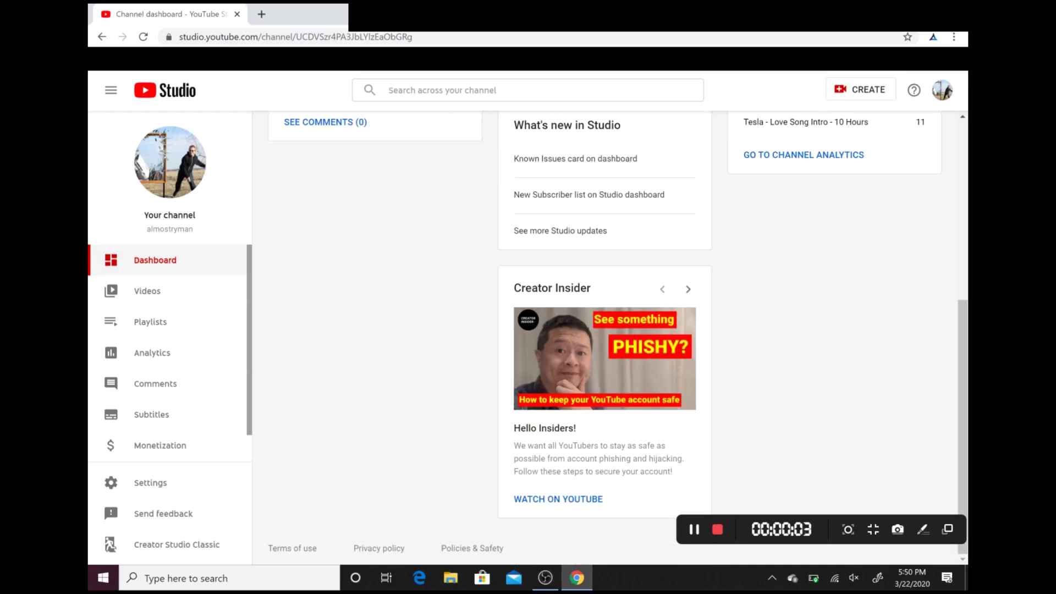
Switch to YouTube Studio and fill in a new stream with the title "Test stream" and the description "Test"
click(853, 91)
click(853, 91)
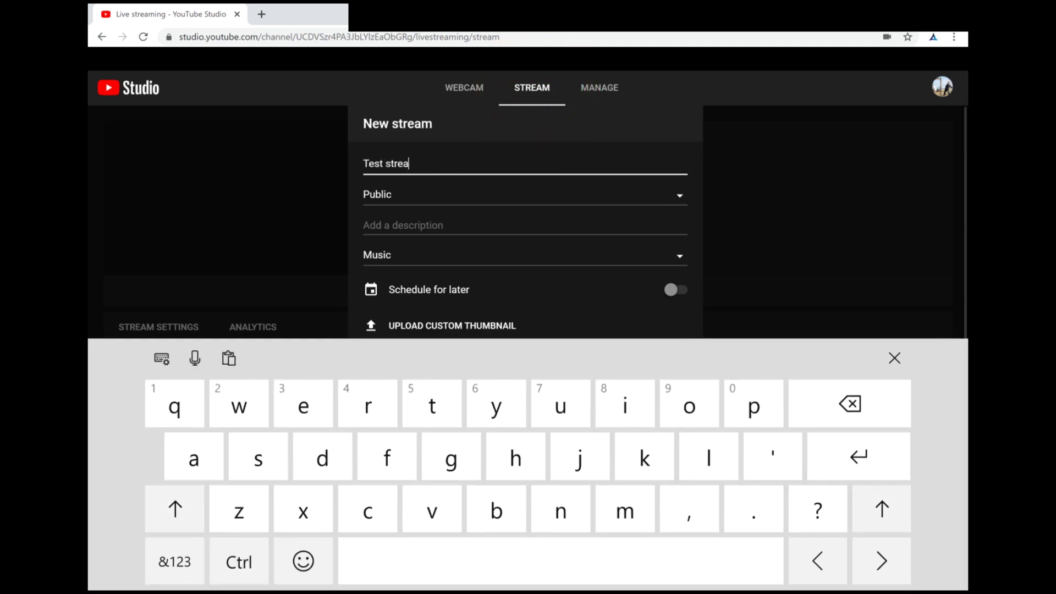
click(440, 226)
text(Test)
scroll(563, 195, down, 1)
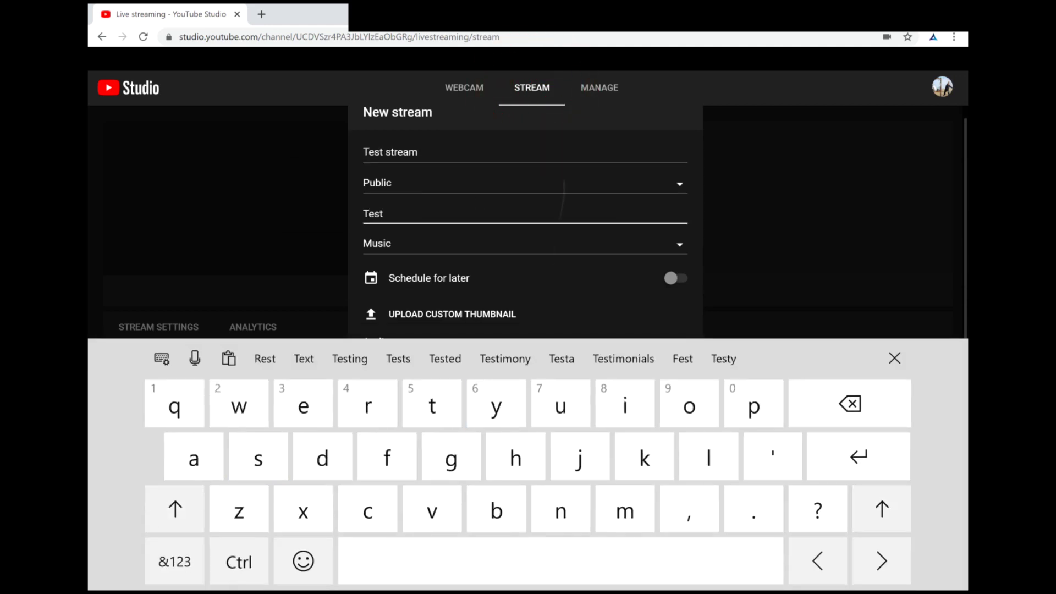
Set the stream's category to Howto & Style, mark it as not made for kids, and create it
click(602, 243)
scroll(544, 245, down, 1)
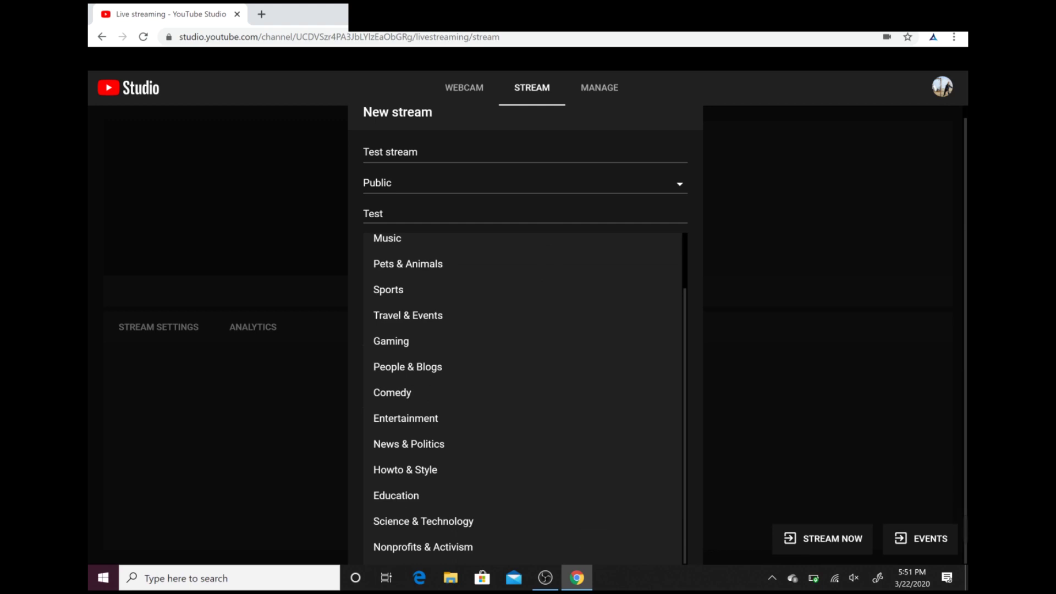
click(405, 469)
click(370, 454)
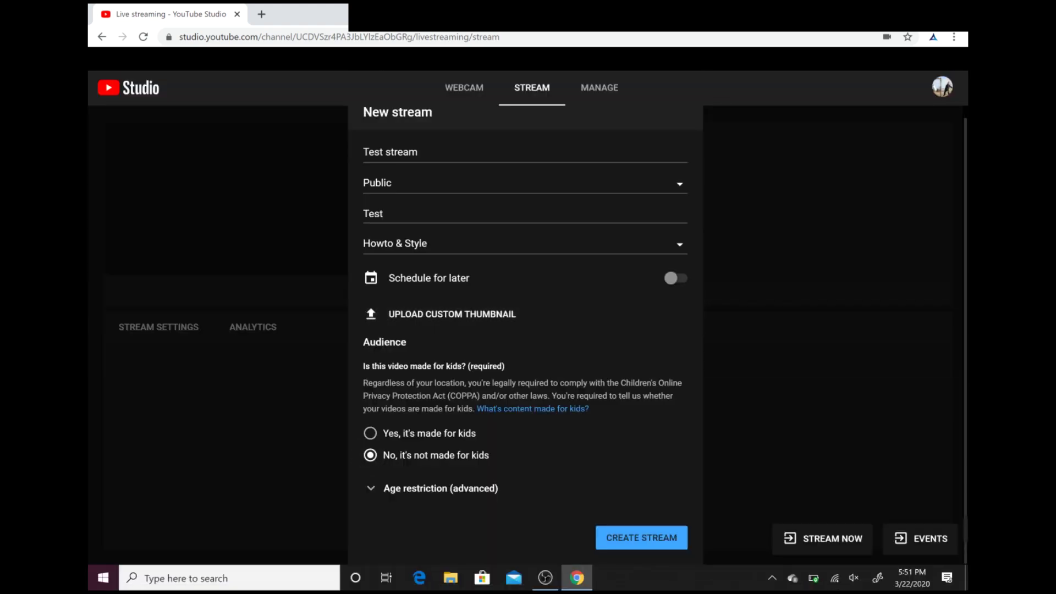
click(642, 538)
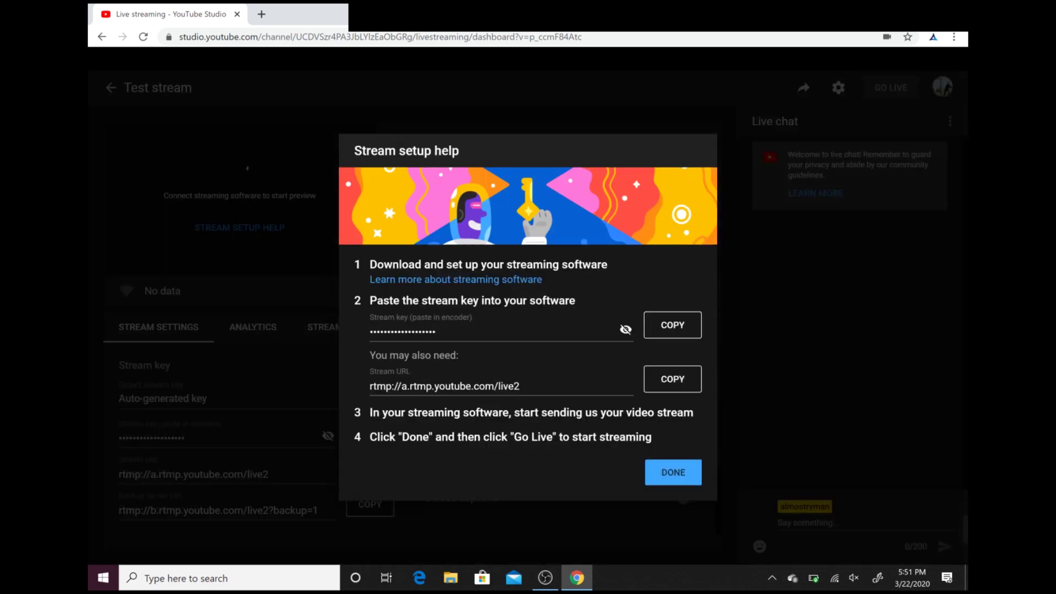
Copy the new stream key from YouTube Studio, switch to OBS, and save it as the replacement Stream Key
click(672, 324)
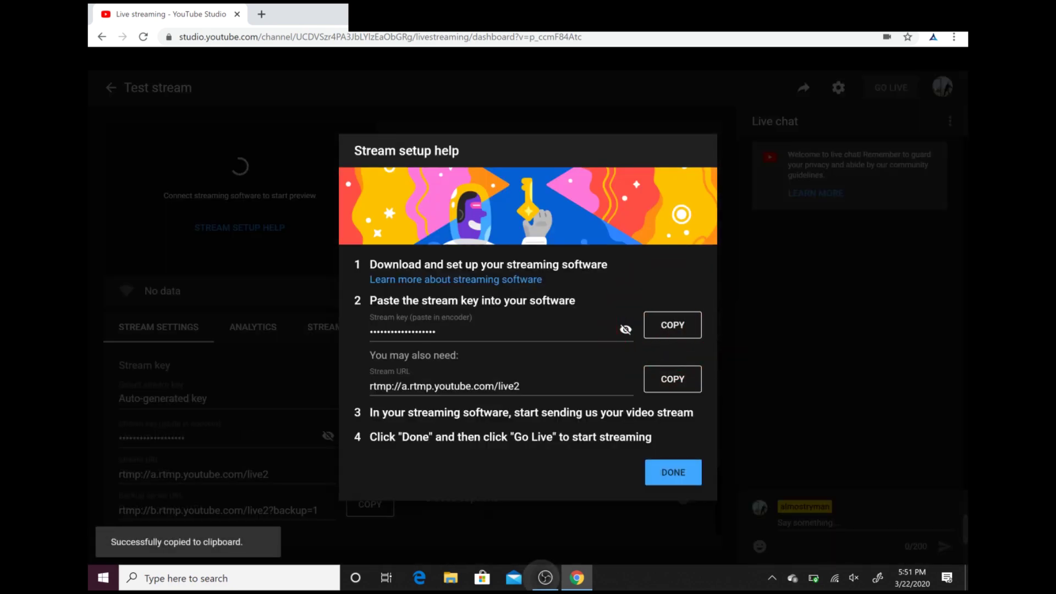
click(545, 578)
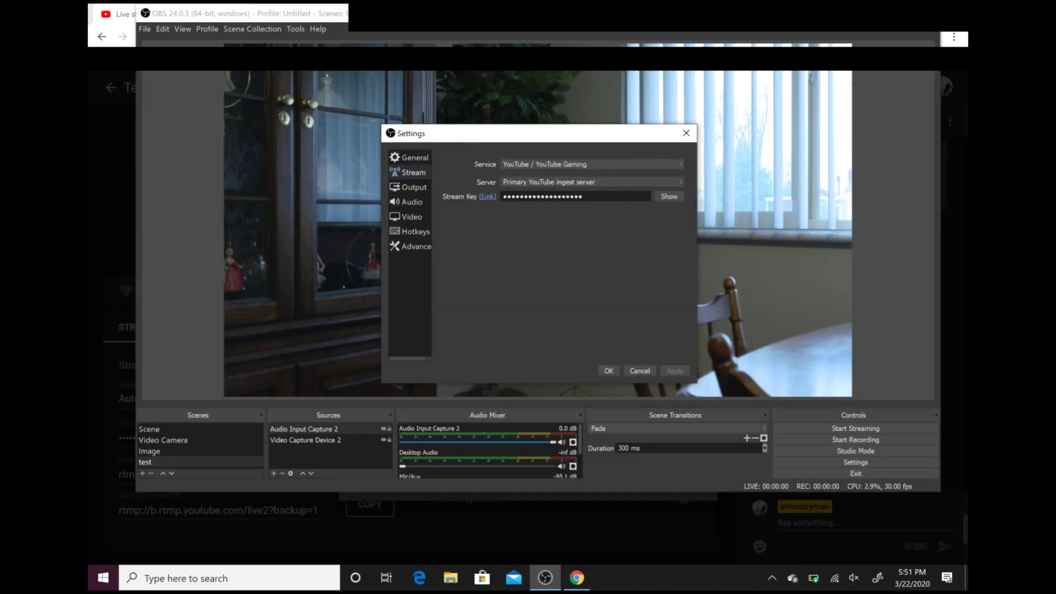
click(605, 196)
key(BackSpace)
key(BackSpace)
key(BackSpace)
key(BackSpace)
key(BackSpace)
key(BackSpace)
key(BackSpace)
key(BackSpace)
key(BackSpace)
key(BackSpace)
key(BackSpace)
key(BackSpace)
key(BackSpace)
key(BackSpace)
key(BackSpace)
key(BackSpace)
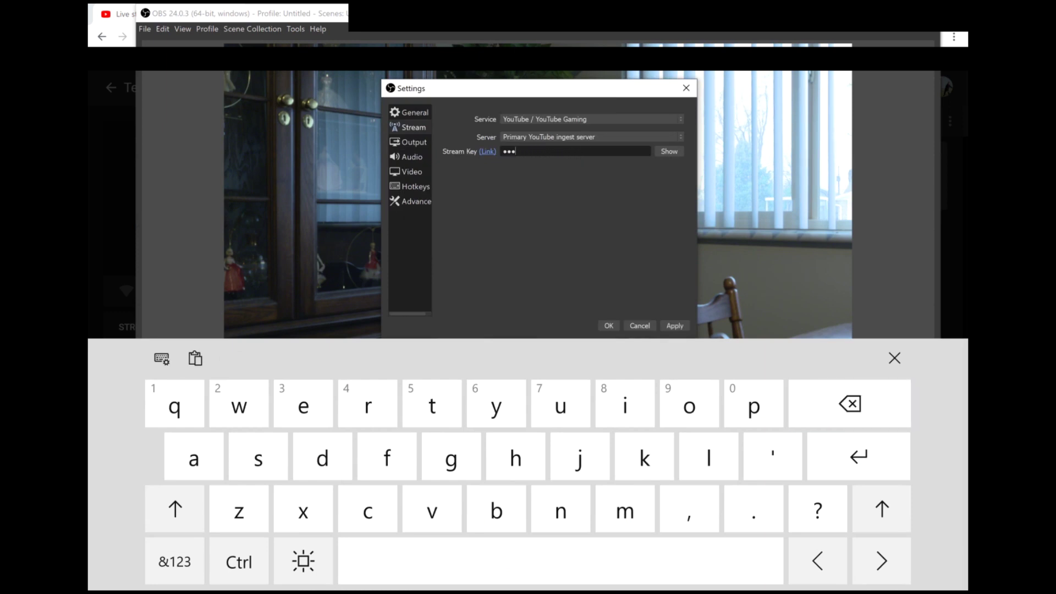
key(BackSpace)
key(BackSpace)
key(BackSpace)
right_click(533, 153)
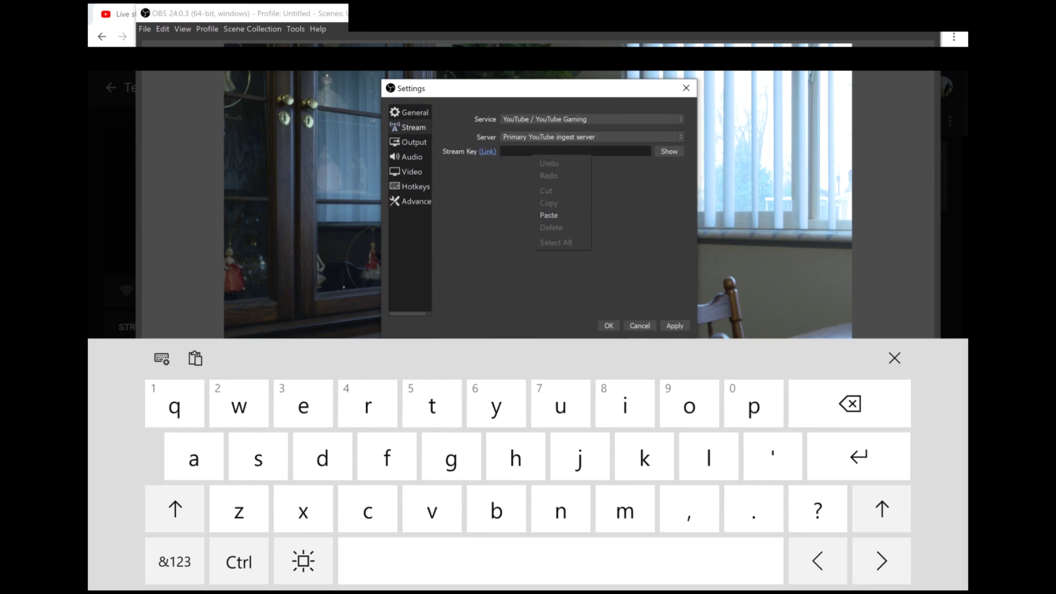
click(549, 215)
click(895, 358)
click(675, 371)
click(609, 371)
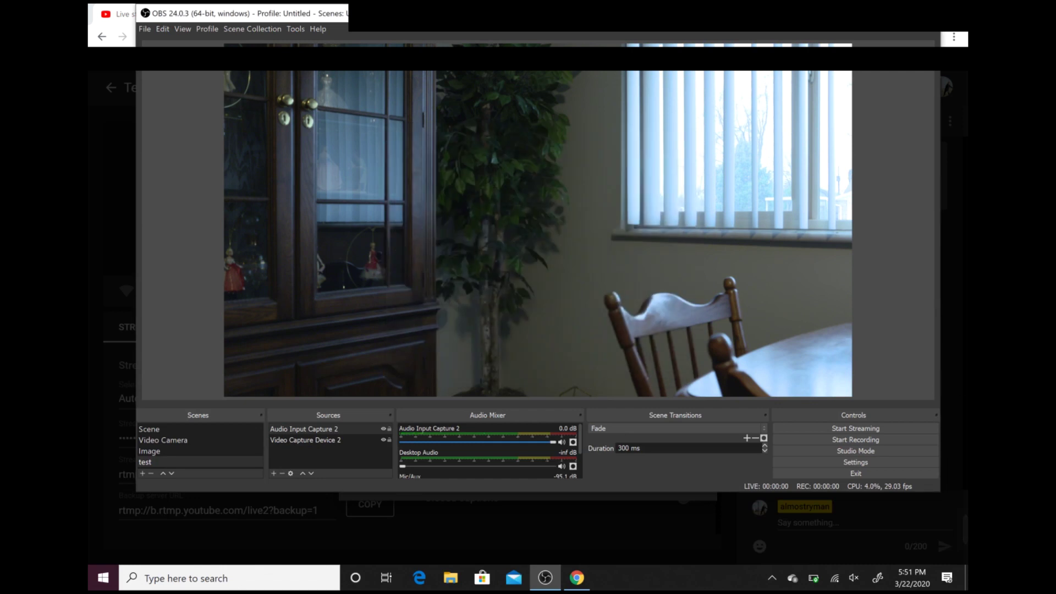
Start streaming from OBS, then switch to YouTube Studio and finish the stream setup help
click(855, 427)
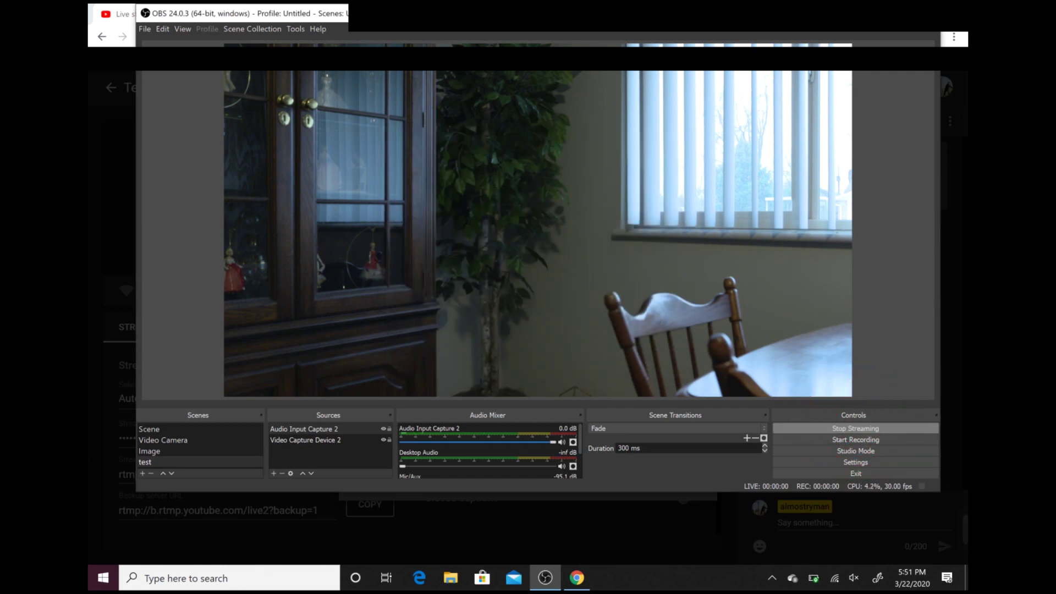
click(576, 577)
click(673, 472)
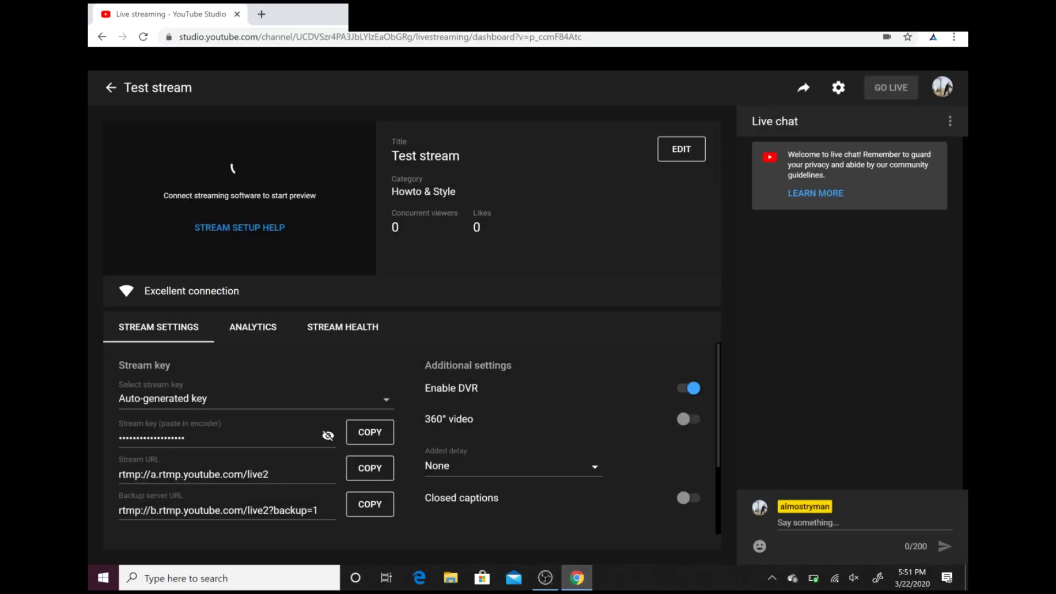